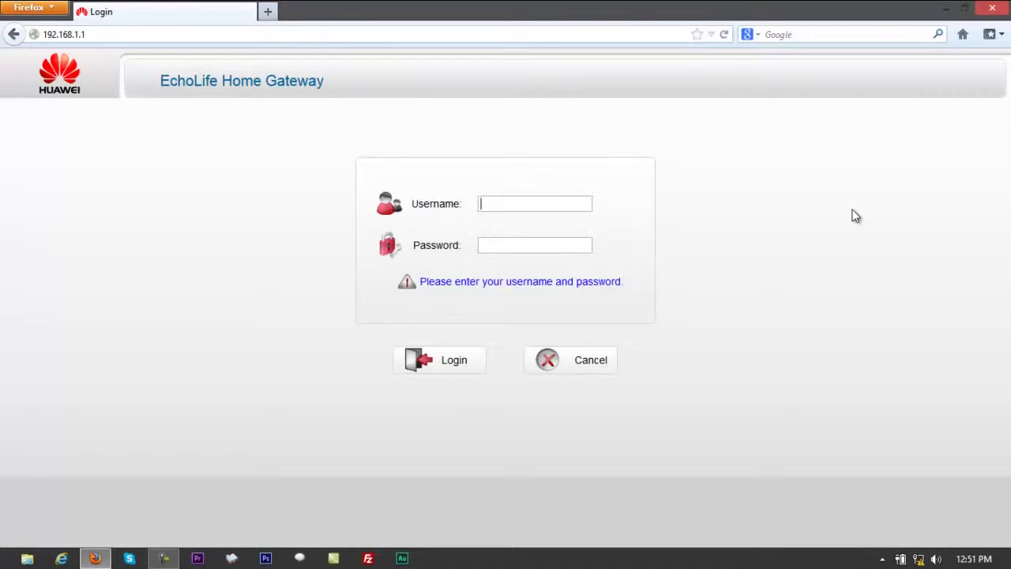
Enter the admin username and the account password on the 192.168.1.1 gateway login page
{"action": "type", "text": "admin"}
{"action": "key", "text": "Tab"}
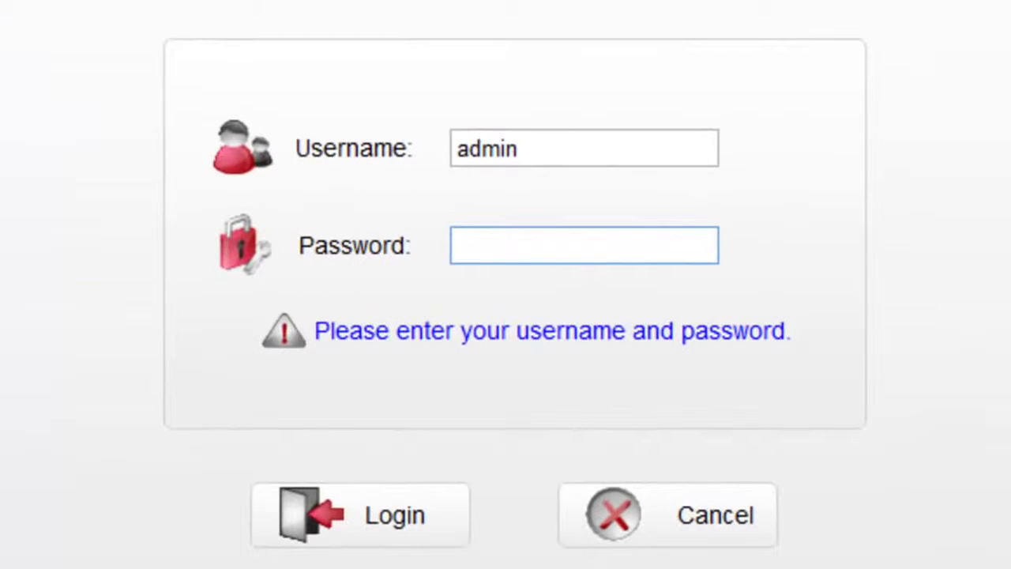
{"action": "type", "text": "adm"}
{"action": "key", "text": "BackSpace"}
{"action": "key", "text": "BackSpace"}
{"action": "key", "text": "BackSpace"}
{"action": "type", "text": "admin1234"}
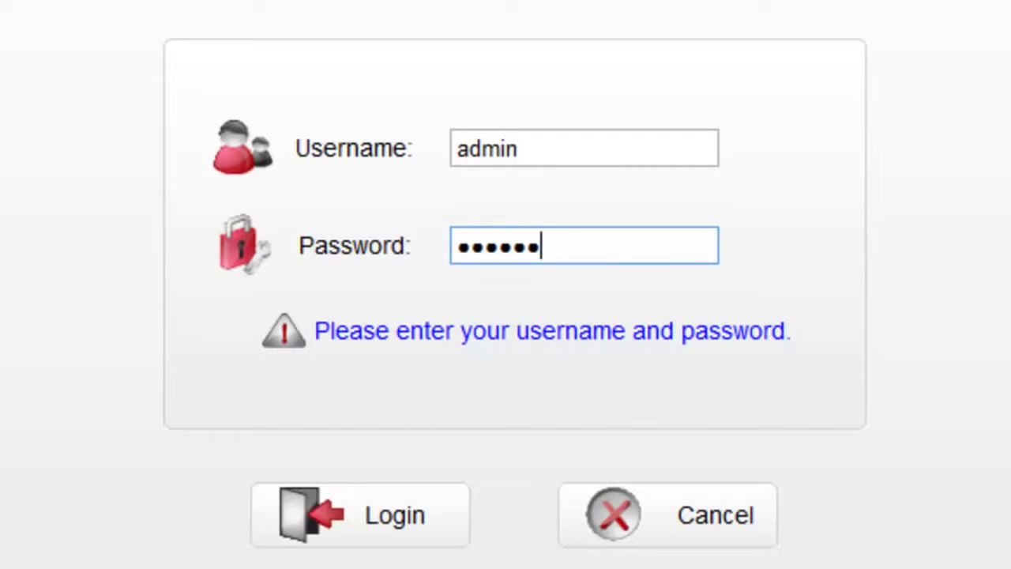
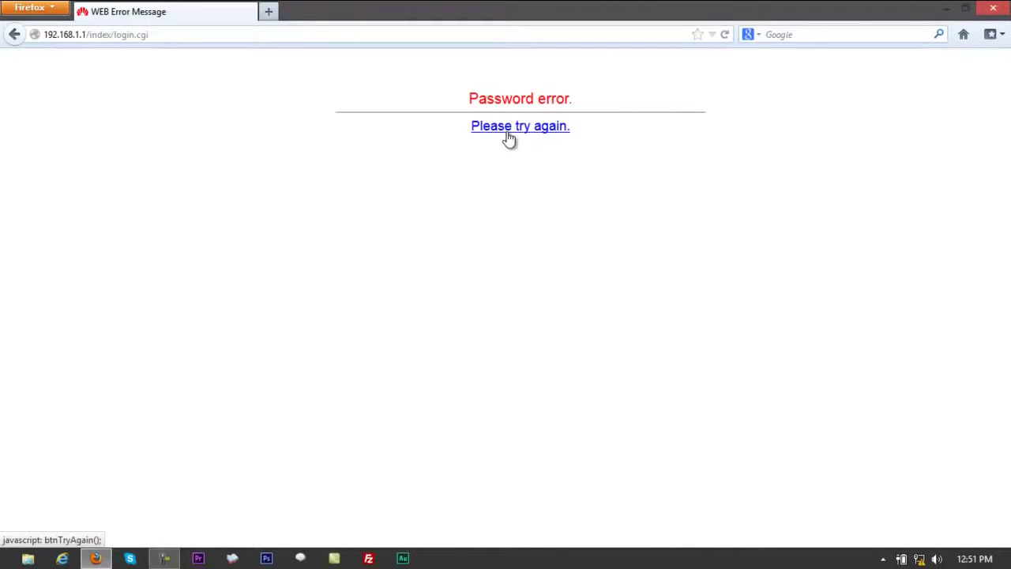
Retry the login as admin with a corrected password to reach the Device Information page
{"action": "left_click", "coordinate": [509, 139]}
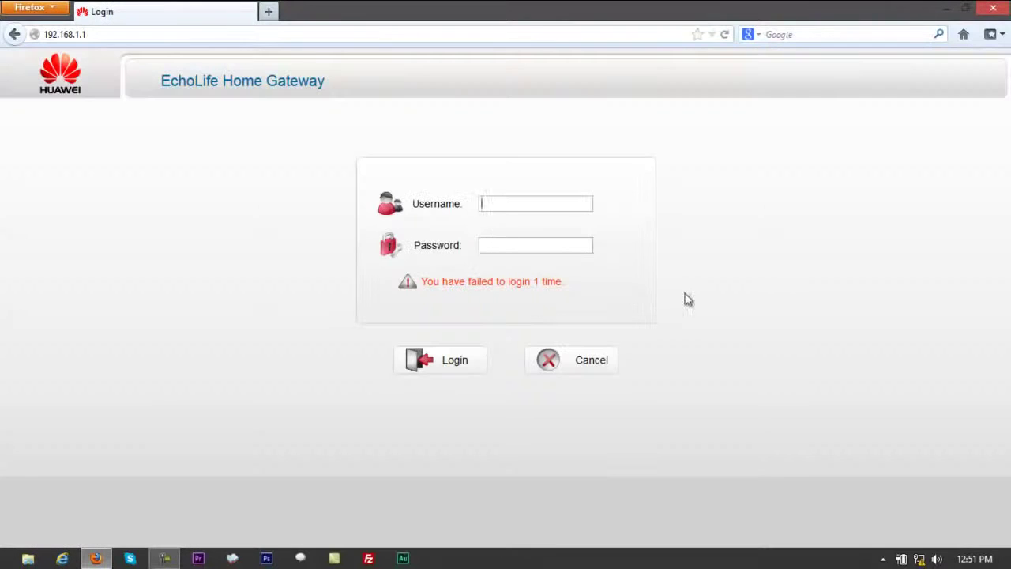
{"action": "type", "text": "admin"}
{"action": "key", "text": "Tab"}
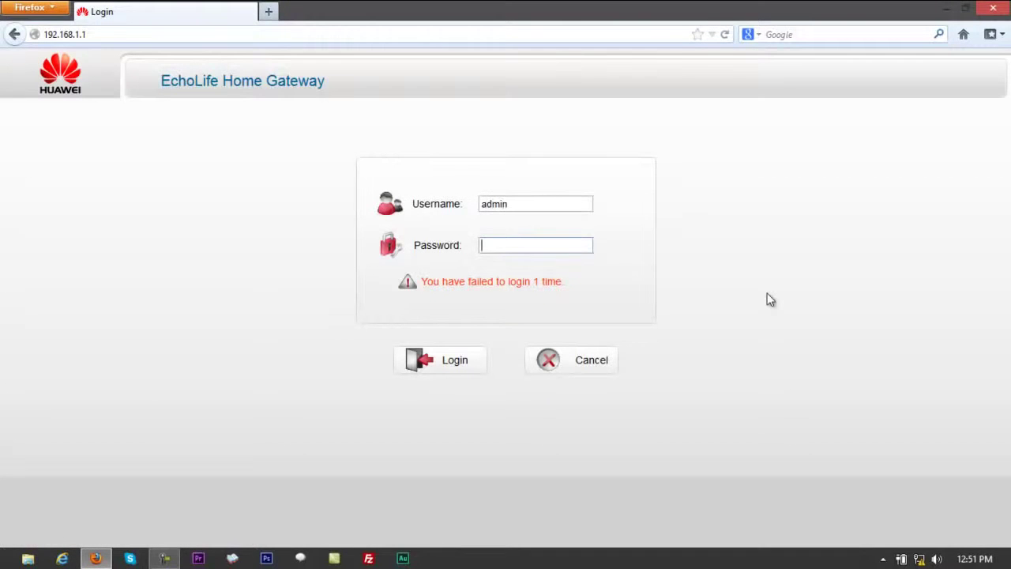
{"action": "type", "text": "••••••••••••••••"}
{"action": "key", "text": "BackSpace"}
{"action": "key", "text": "BackSpace"}
{"action": "key", "text": "BackSpace"}
{"action": "key", "text": "BackSpace"}
{"action": "key", "text": "BackSpace"}
{"action": "key", "text": "BackSpace"}
{"action": "key", "text": "BackSpace"}
{"action": "key", "text": "BackSpace"}
{"action": "key", "text": "BackSpace"}
{"action": "key", "text": "BackSpace"}
{"action": "key", "text": "BackSpace"}
{"action": "key", "text": "BackSpace"}
{"action": "key", "text": "BackSpace"}
{"action": "key", "text": "BackSpace"}
{"action": "key", "text": "BackSpace"}
{"action": "key", "text": "BackSpace"}
{"action": "type", "text": "••••••••••••••••"}
{"action": "key", "text": "Return"}
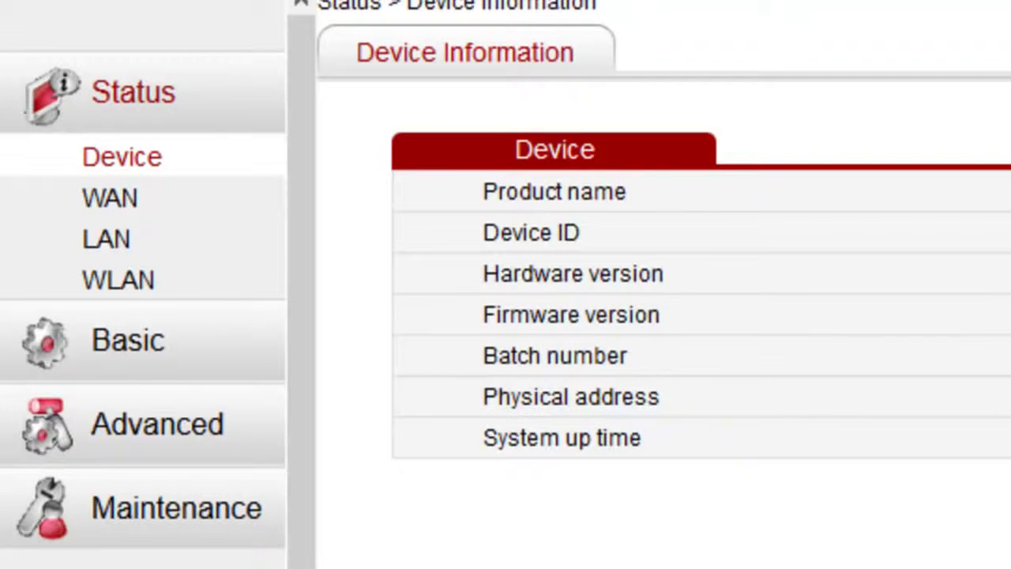
Review the WAN connection, LAN host and wireless network status pages in turn
{"action": "left_click", "coordinate": [79, 207]}
{"action": "left_click", "coordinate": [115, 251]}
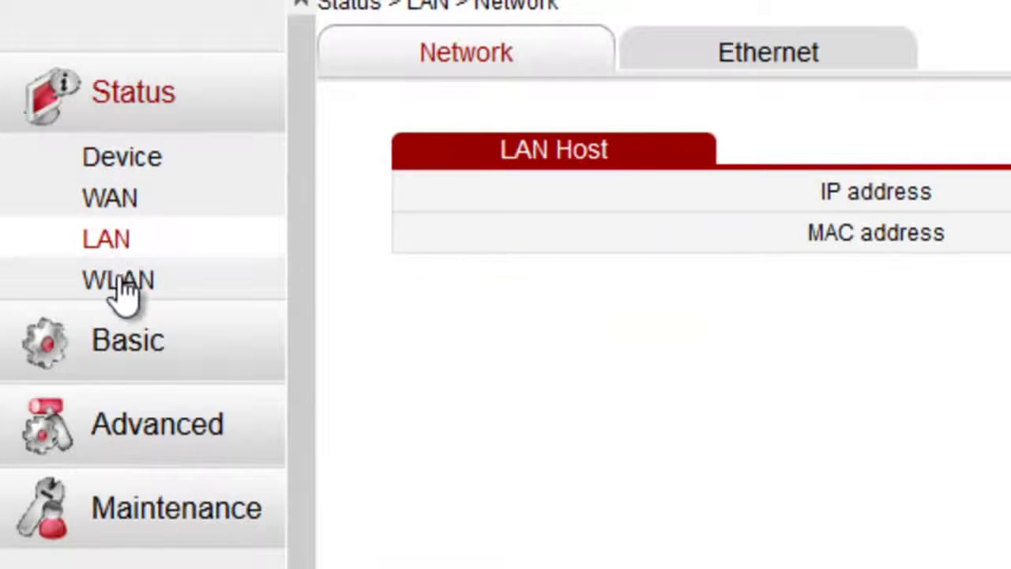
{"action": "left_click", "coordinate": [118, 304]}
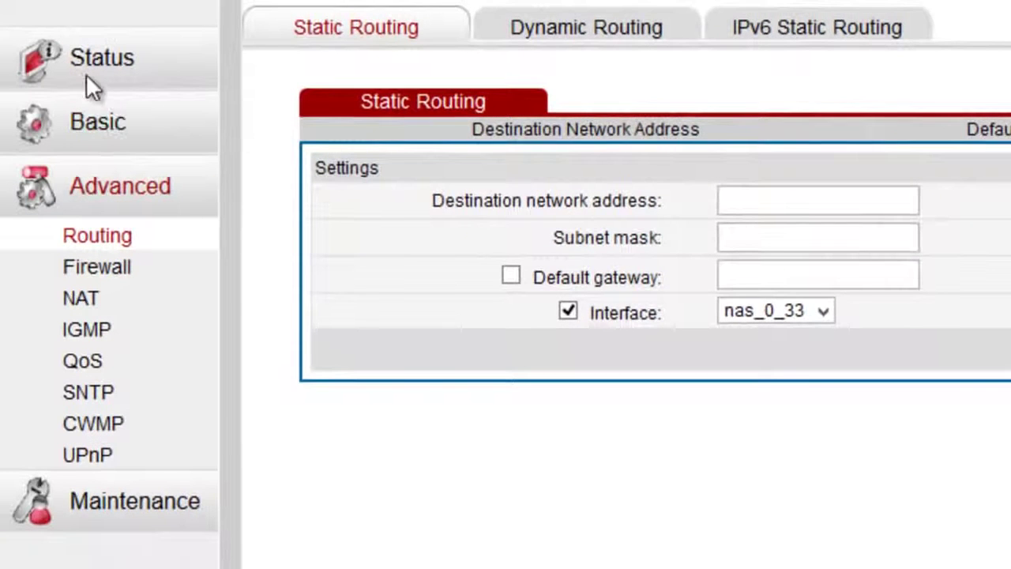
Check the Basic WLAN settings' wireless mode options, keeping 802.11b/g/n selected
{"action": "left_click", "coordinate": [101, 133]}
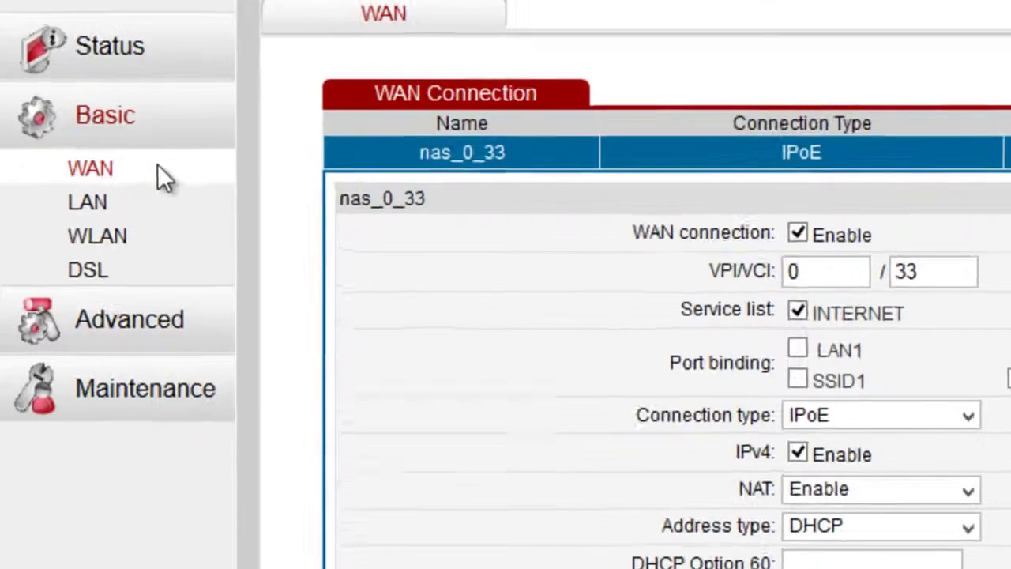
{"action": "left_click", "coordinate": [146, 178]}
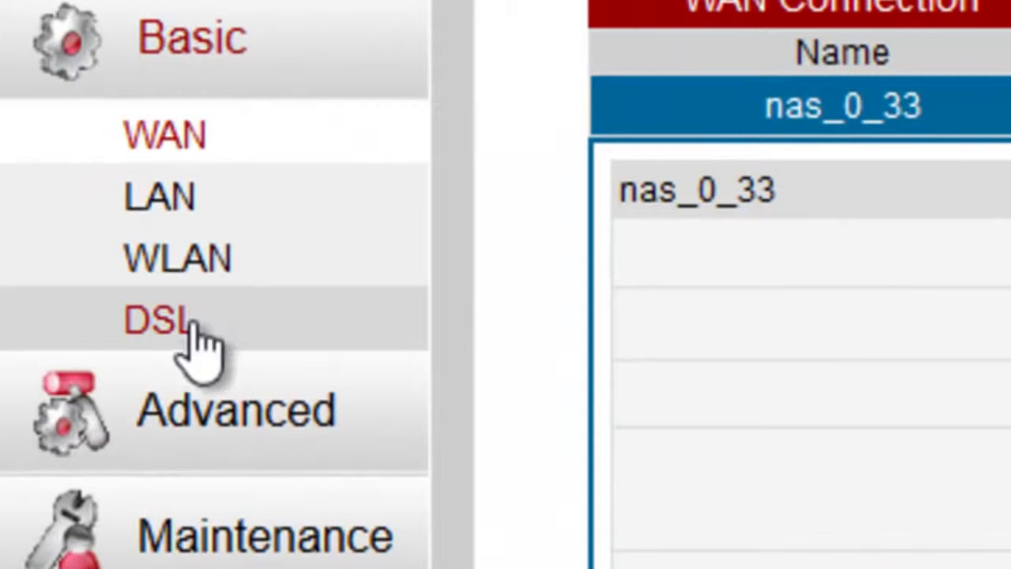
{"action": "left_click", "coordinate": [189, 265]}
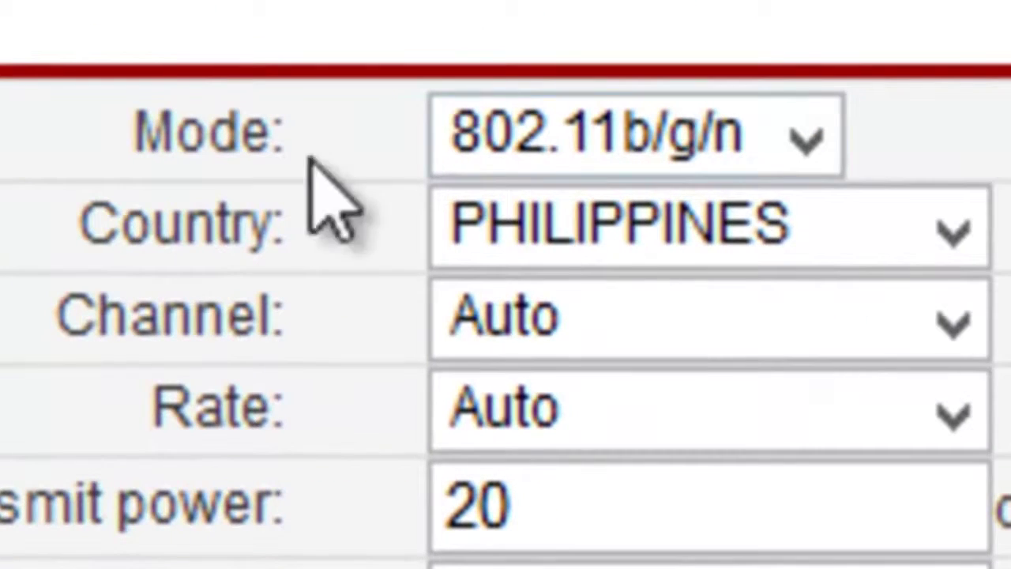
{"action": "left_click", "coordinate": [723, 133]}
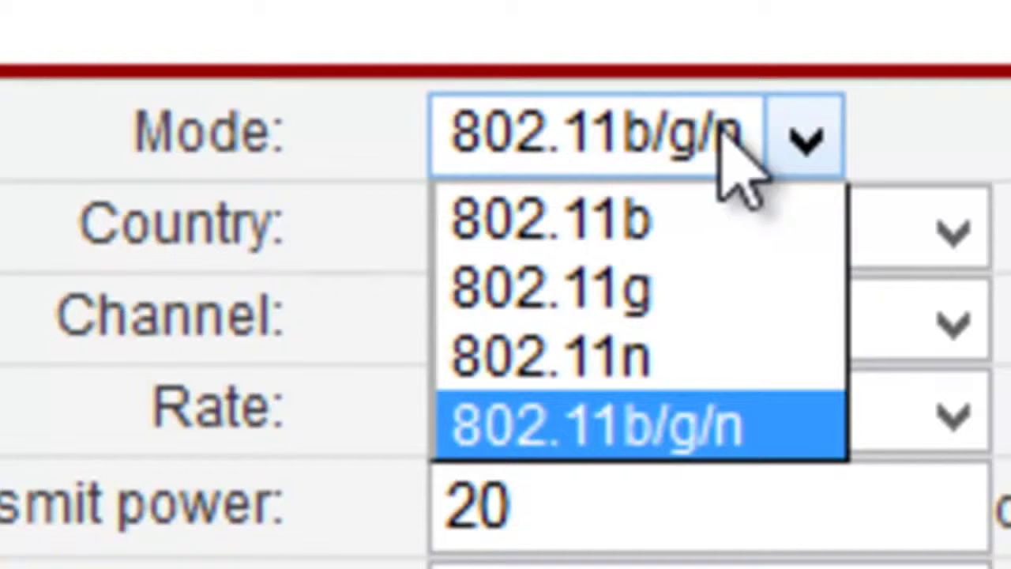
{"action": "left_click", "coordinate": [718, 129]}
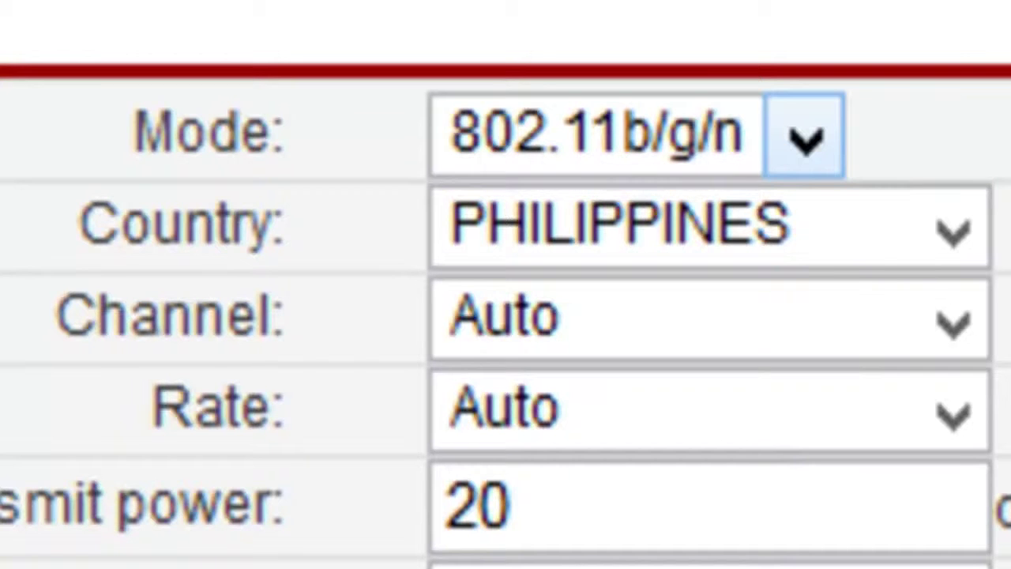
{"action": "left_click", "coordinate": [806, 169]}
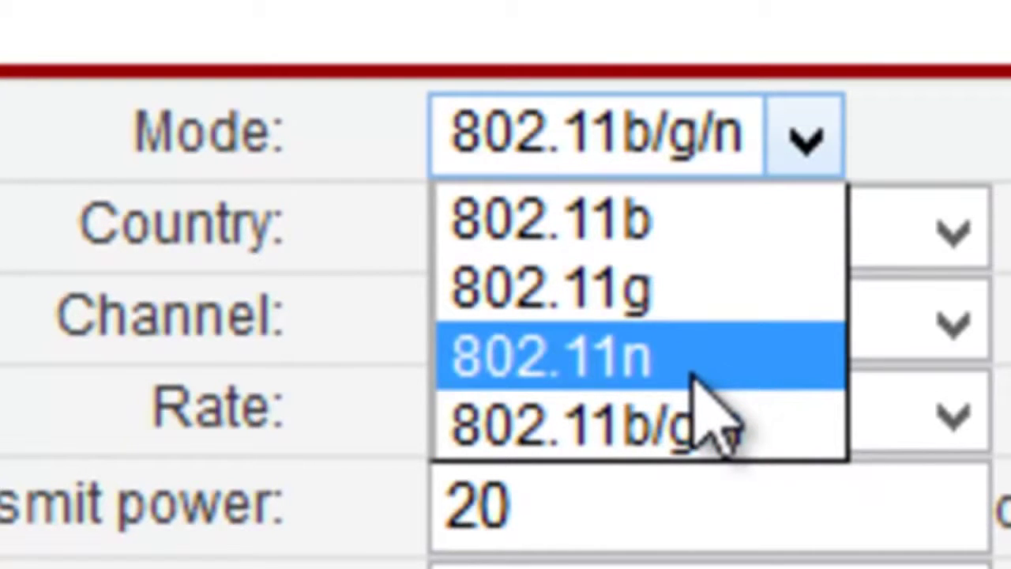
{"action": "left_click", "coordinate": [724, 433]}
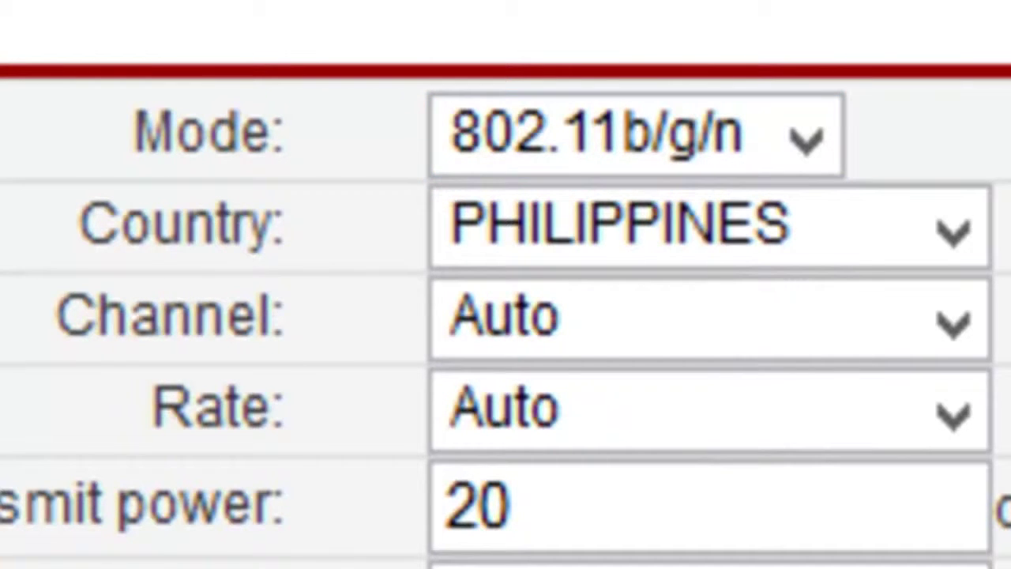
{"action": "left_click", "coordinate": [837, 221]}
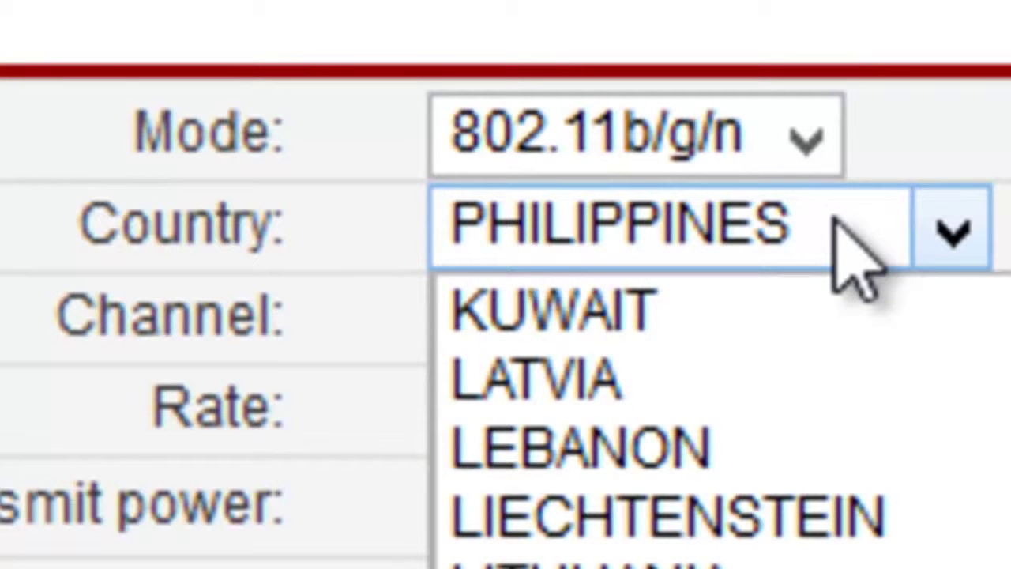
{"action": "left_click", "coordinate": [837, 225]}
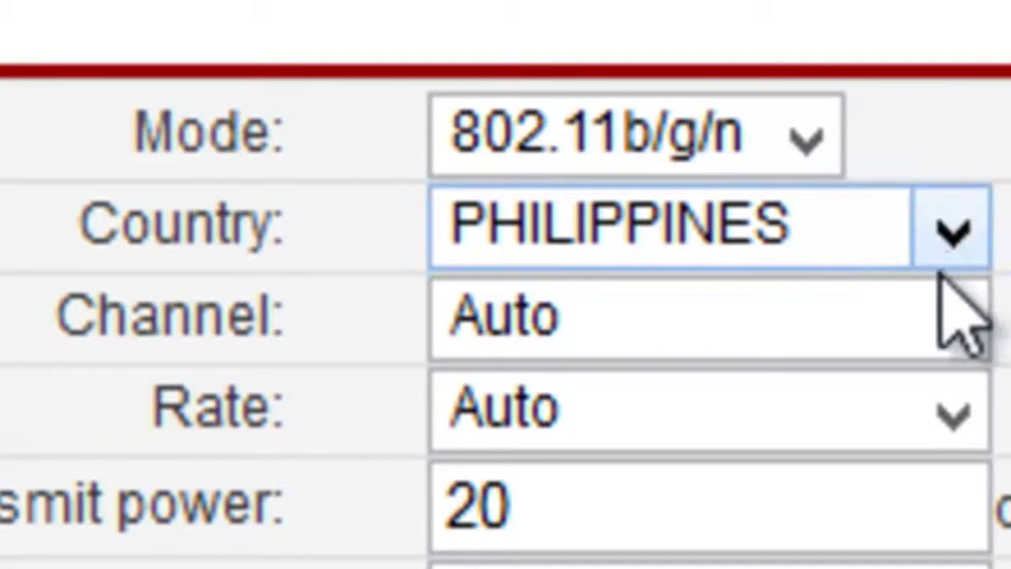
{"action": "left_click", "coordinate": [913, 311]}
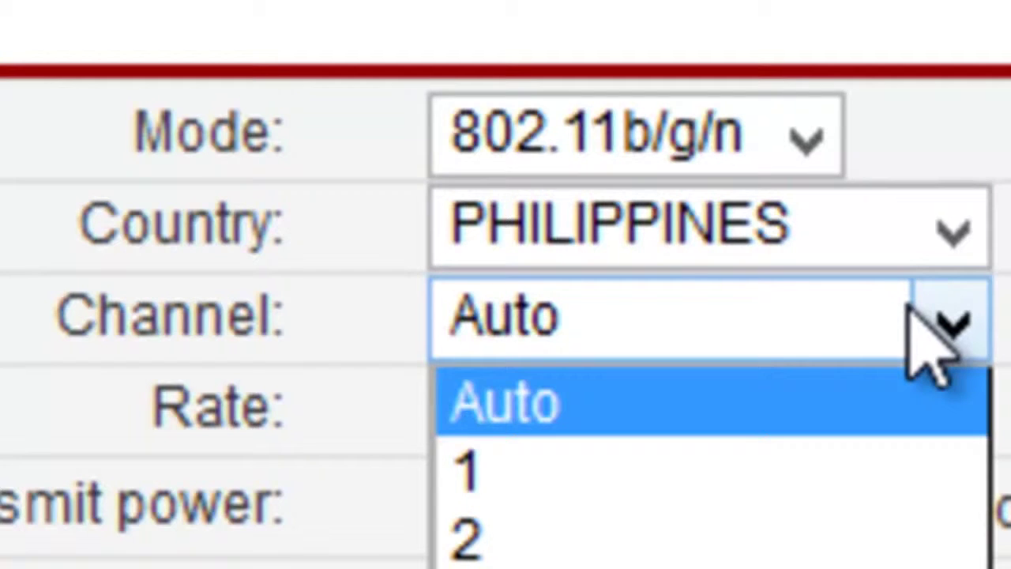
{"action": "left_click", "coordinate": [912, 312]}
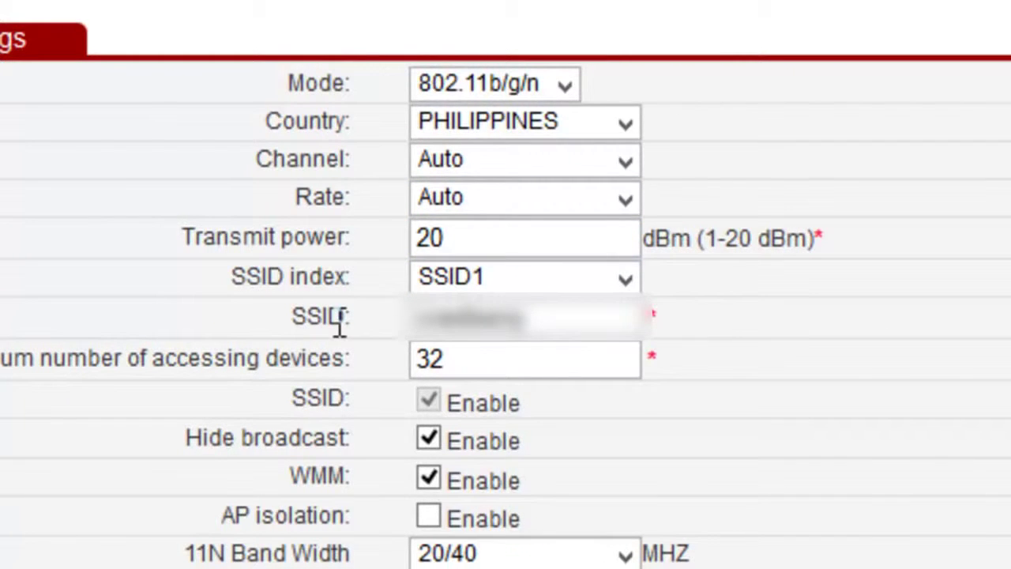
{"action": "left_click", "coordinate": [521, 278]}
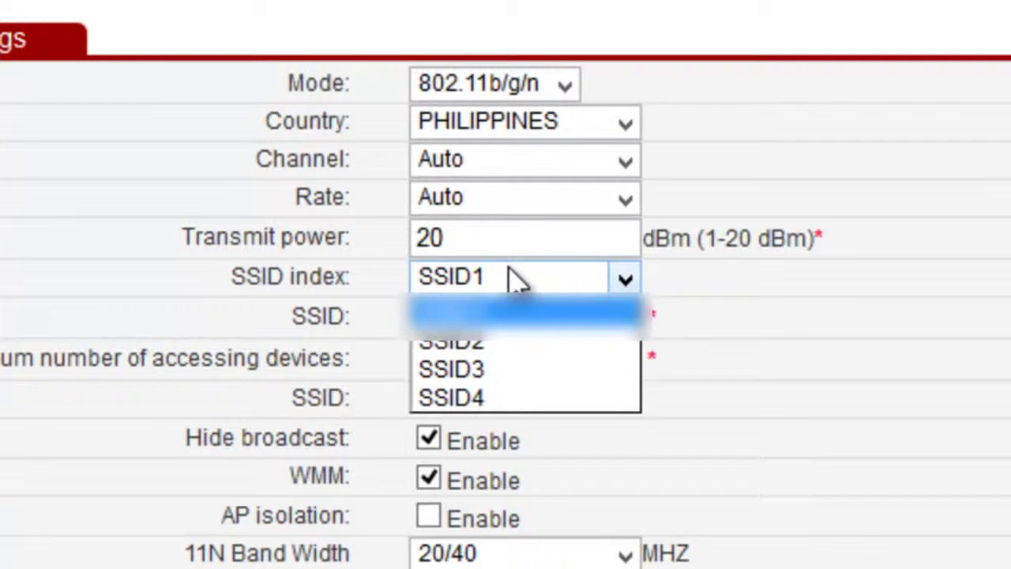
{"action": "left_click", "coordinate": [521, 343]}
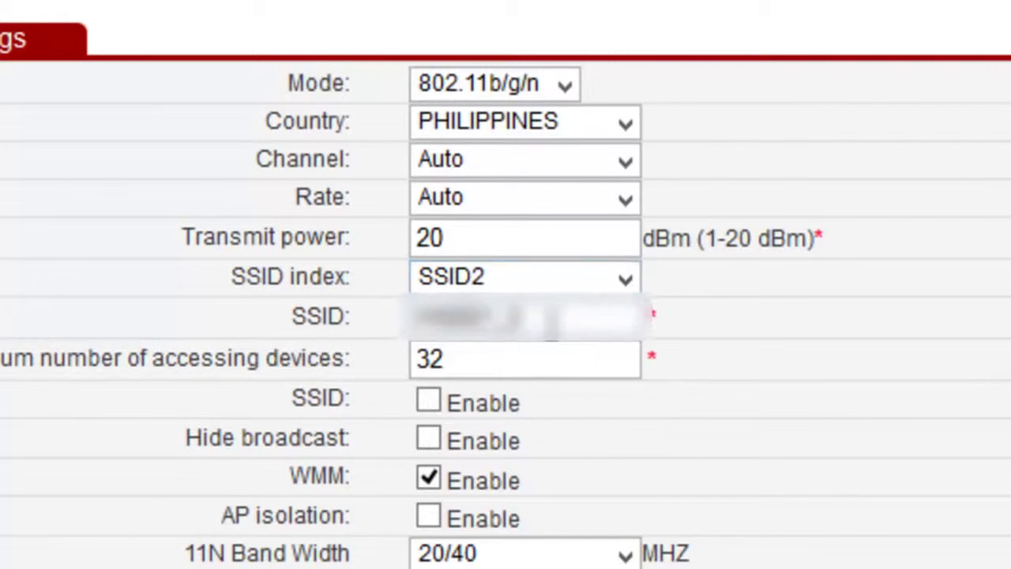
{"action": "left_click", "coordinate": [624, 278]}
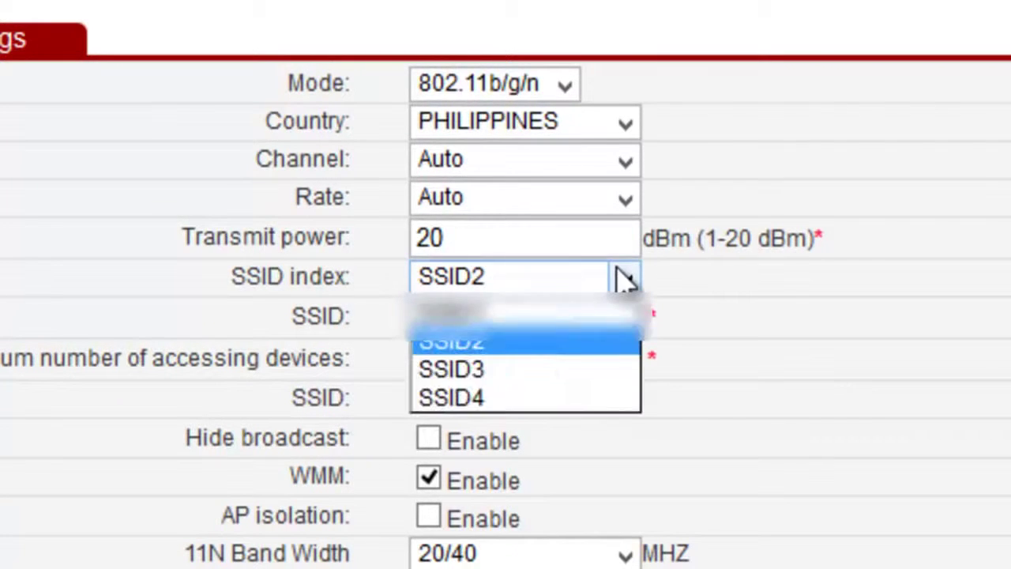
{"action": "left_click", "coordinate": [542, 372]}
{"action": "left_click", "coordinate": [572, 278]}
{"action": "left_click", "coordinate": [551, 399]}
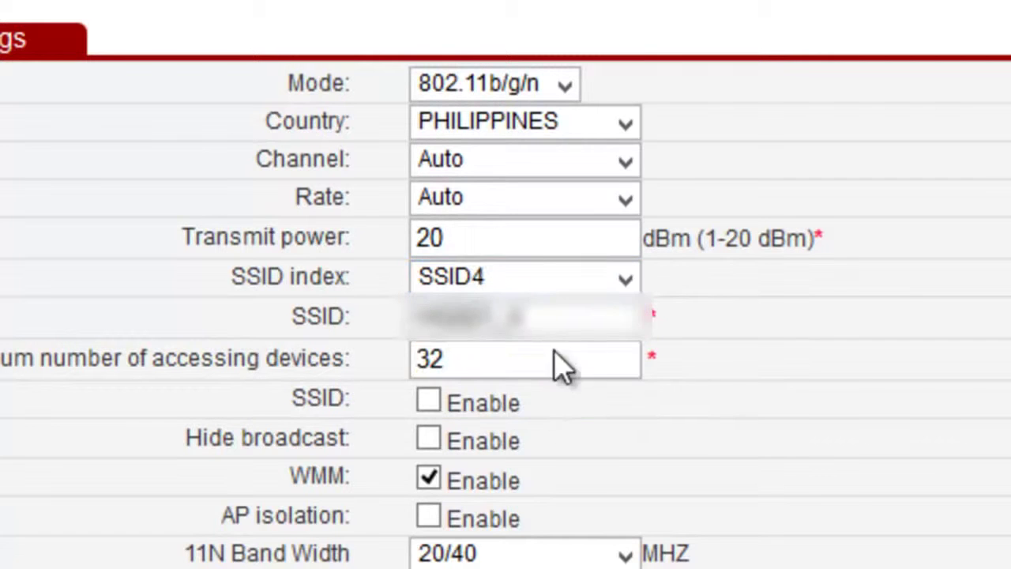
{"action": "left_click", "coordinate": [638, 275]}
{"action": "left_click", "coordinate": [600, 316]}
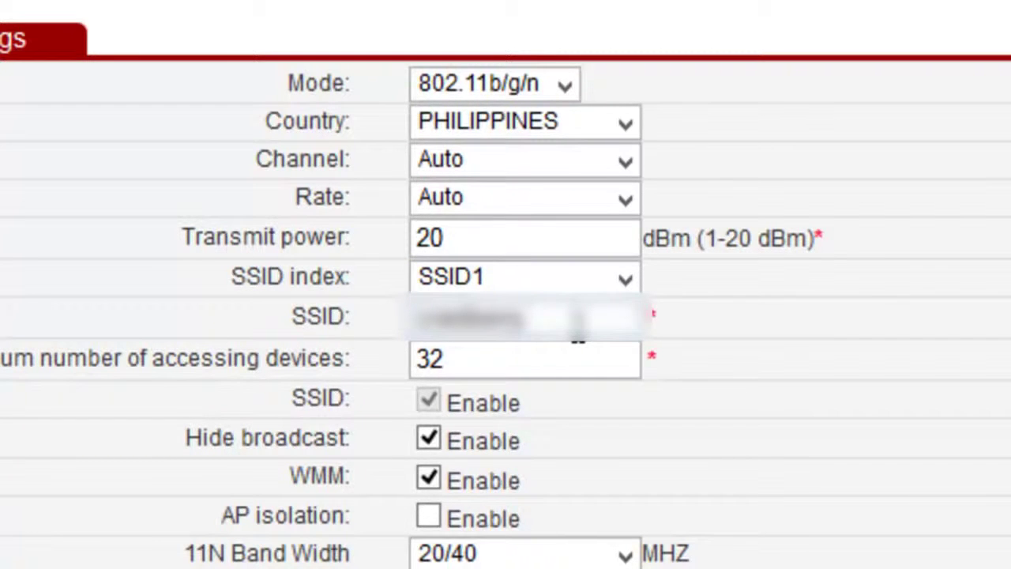
{"action": "left_click", "coordinate": [625, 278]}
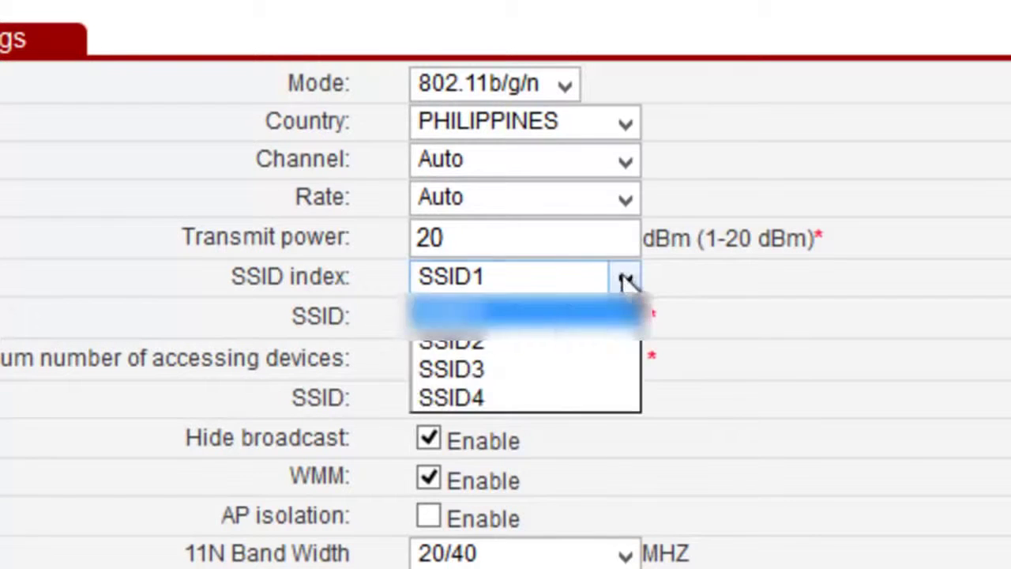
{"action": "left_click", "coordinate": [477, 341]}
{"action": "left_click", "coordinate": [635, 357]}
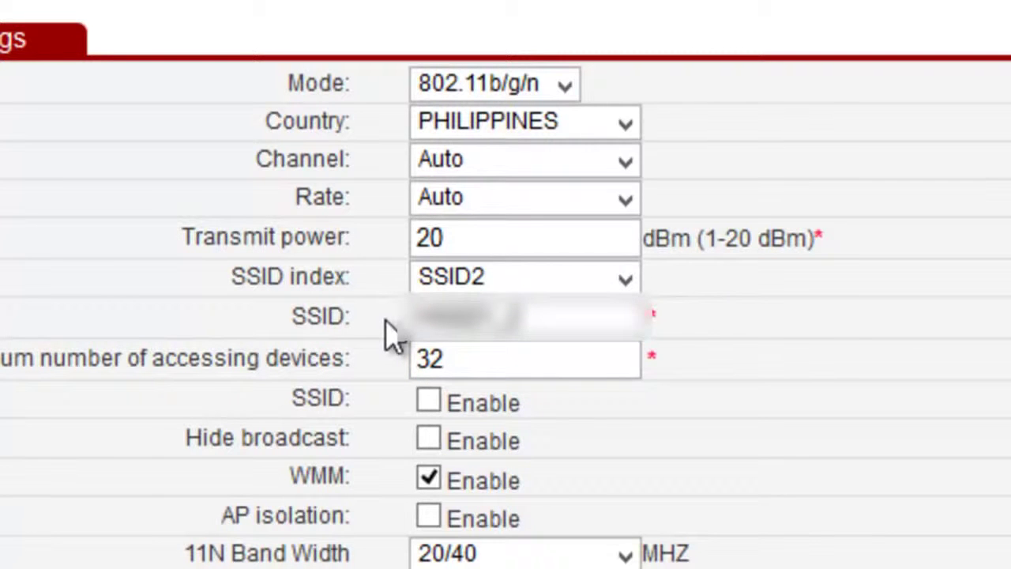
{"action": "left_click", "coordinate": [458, 280]}
{"action": "left_click", "coordinate": [474, 314]}
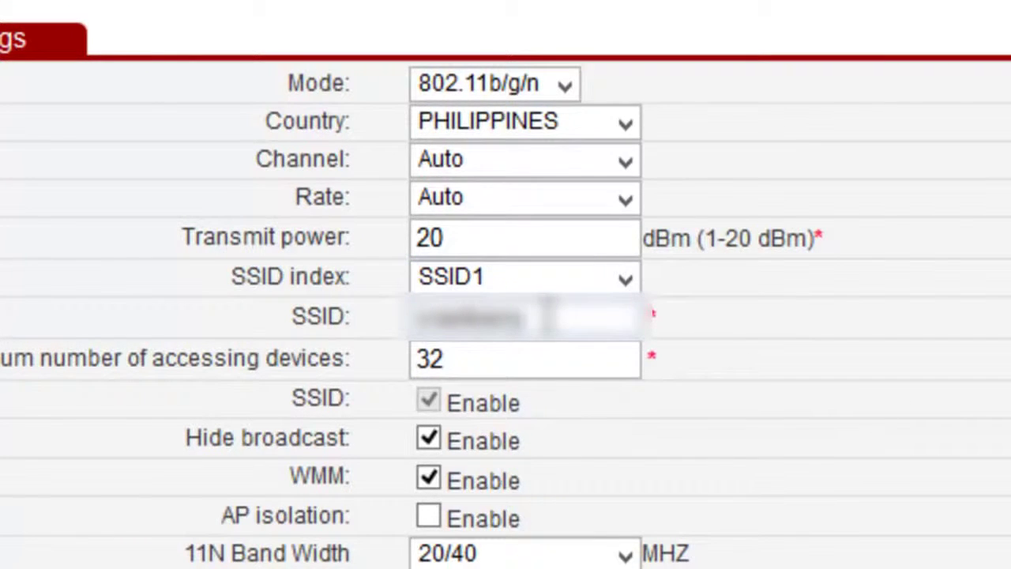
{"action": "left_click_drag", "start_coordinate": [546, 314], "coordinate": [418, 328]}
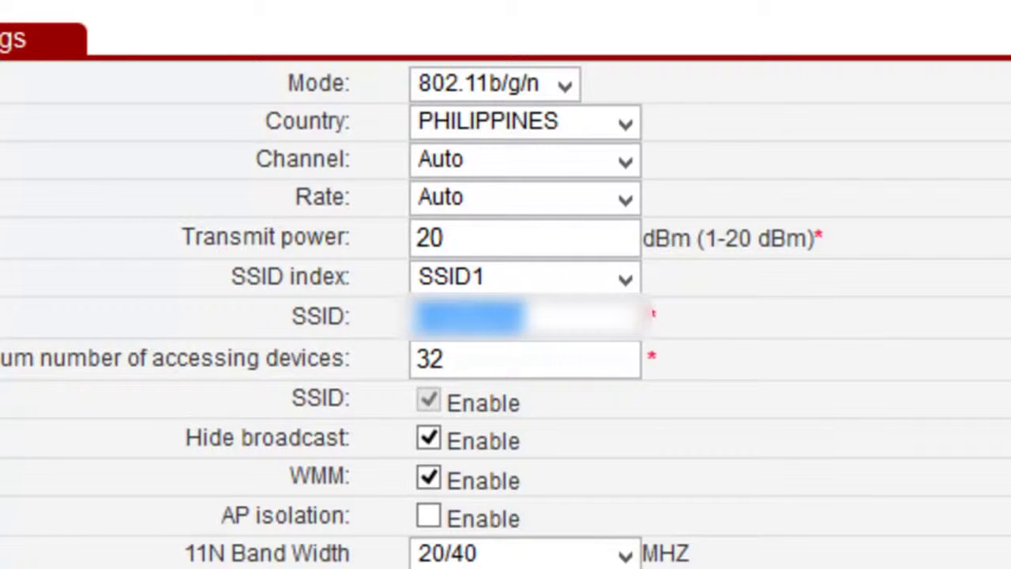
Select the device limit value 32, then list SSID1's security modes: WEP, WPA-PSK, WPA2-PSK
{"action": "left_click", "coordinate": [234, 437]}
{"action": "left_click", "coordinate": [539, 357]}
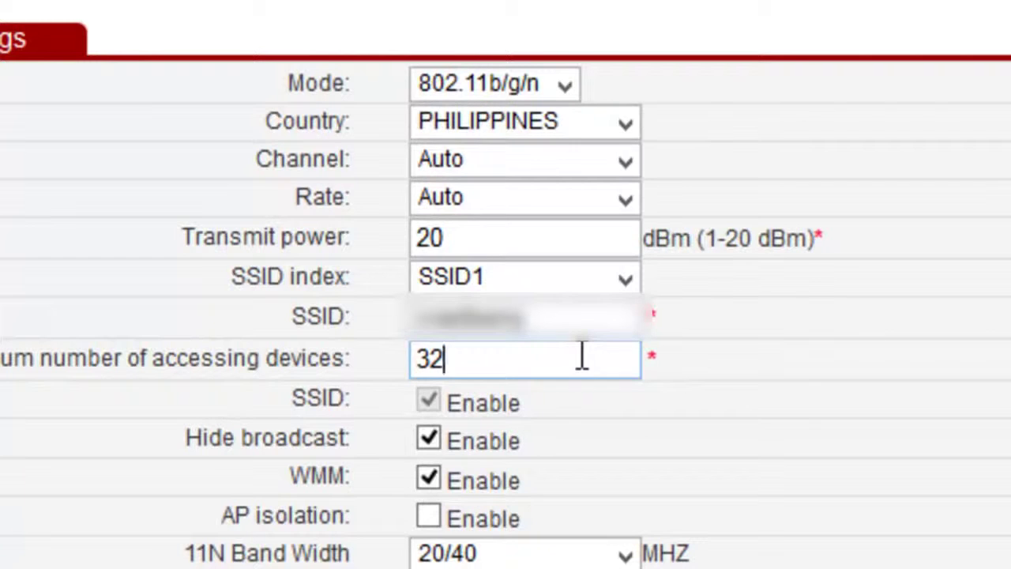
{"action": "left_click_drag", "start_coordinate": [581, 356], "coordinate": [412, 349]}
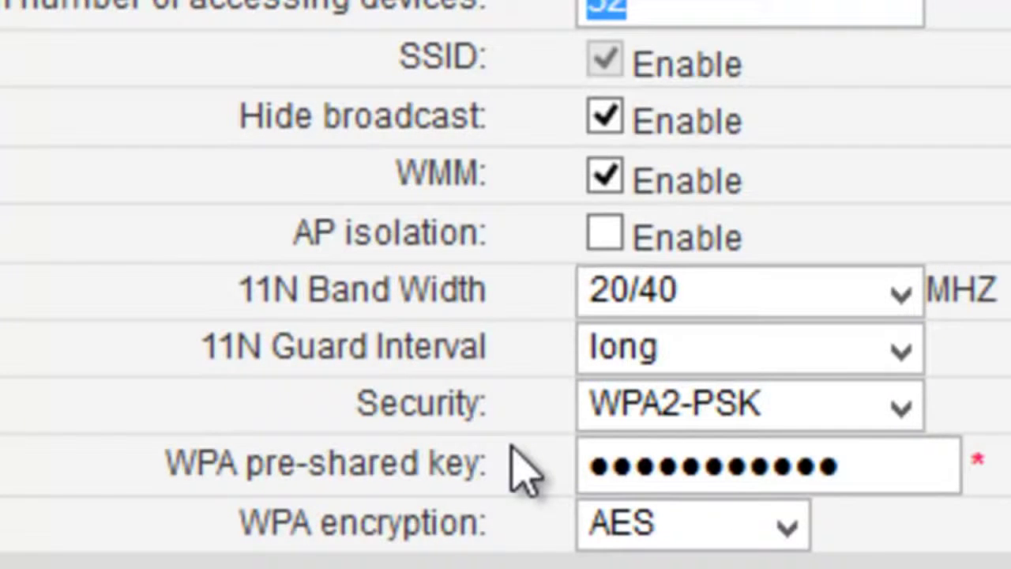
{"action": "left_click", "coordinate": [900, 406]}
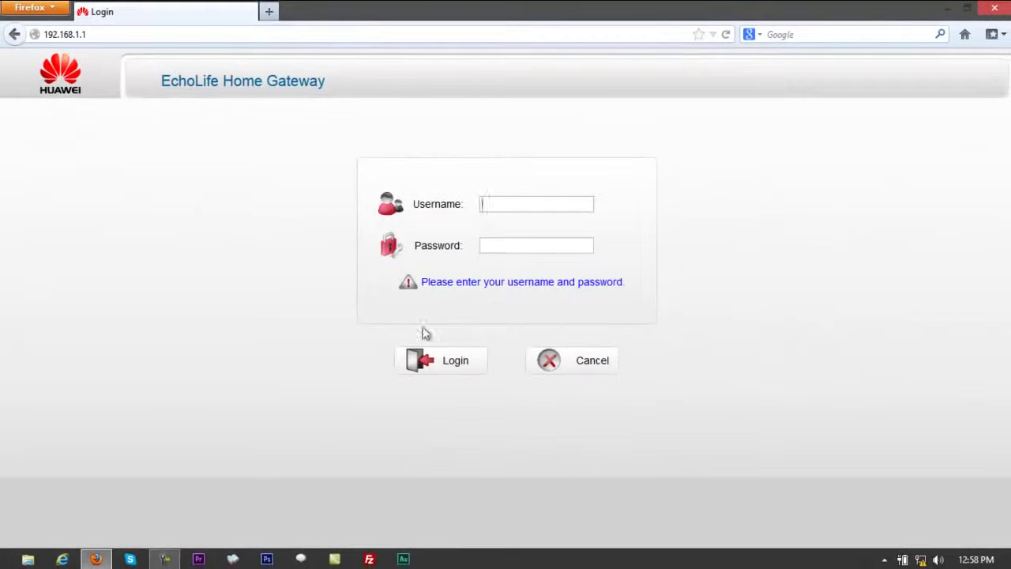
Enter username admin and the account password on the gateway login form
{"action": "type", "text": "admin"}
{"action": "key", "text": "Tab"}
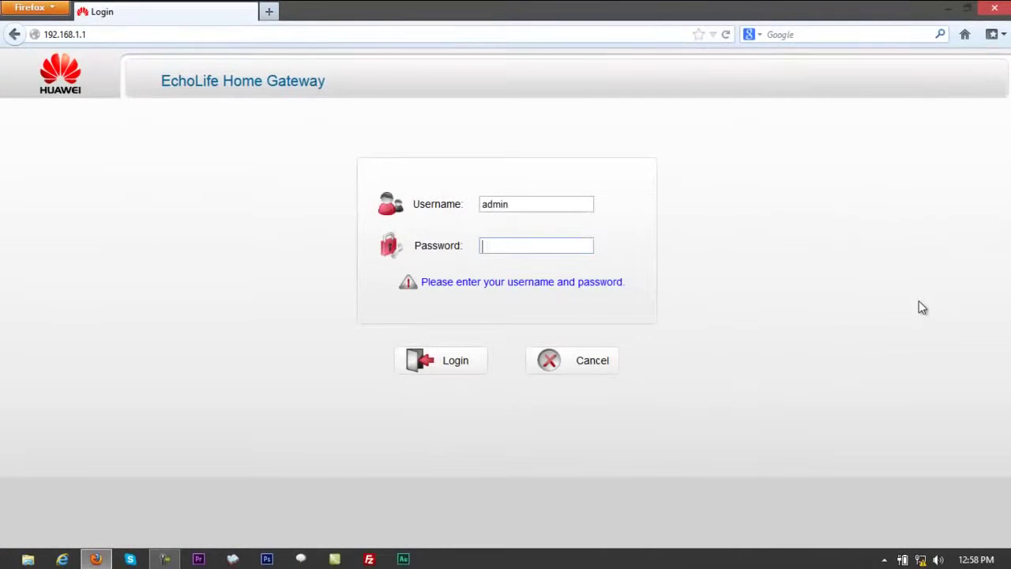
{"action": "type", "text": "**********"}
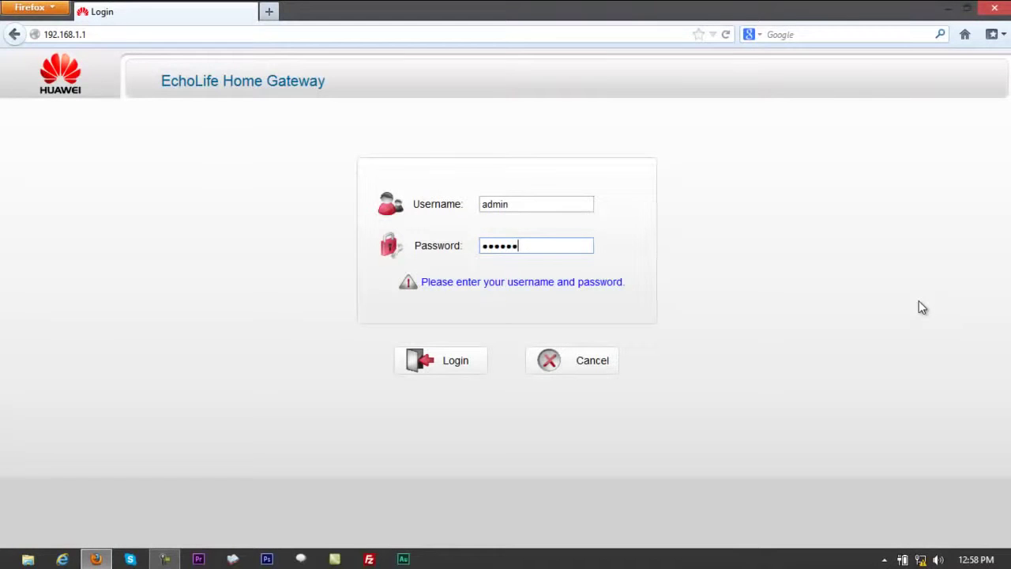
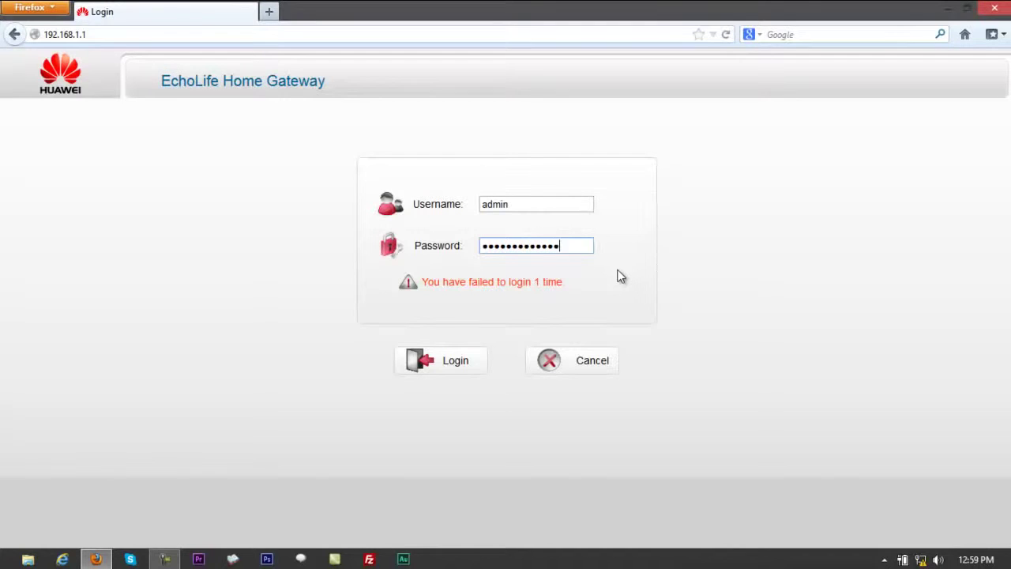
Finish typing the account password and submit the login to reach Device Information
{"action": "type", "text": "•••"}
{"action": "key", "text": "Return"}
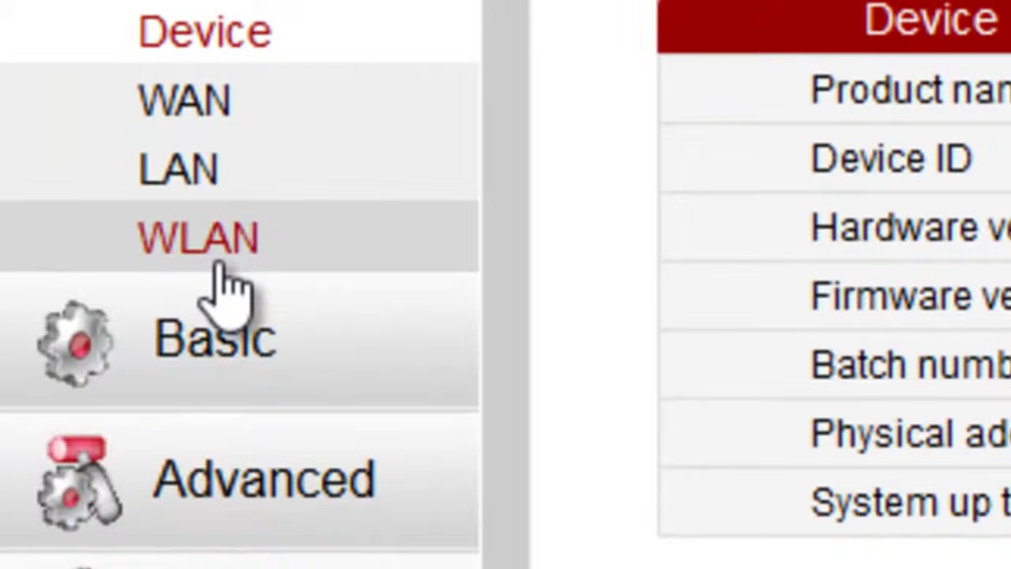
On the Basic > WLAN page, keep WPA2-PSK security and set encryption to AES
{"action": "left_click", "coordinate": [241, 368]}
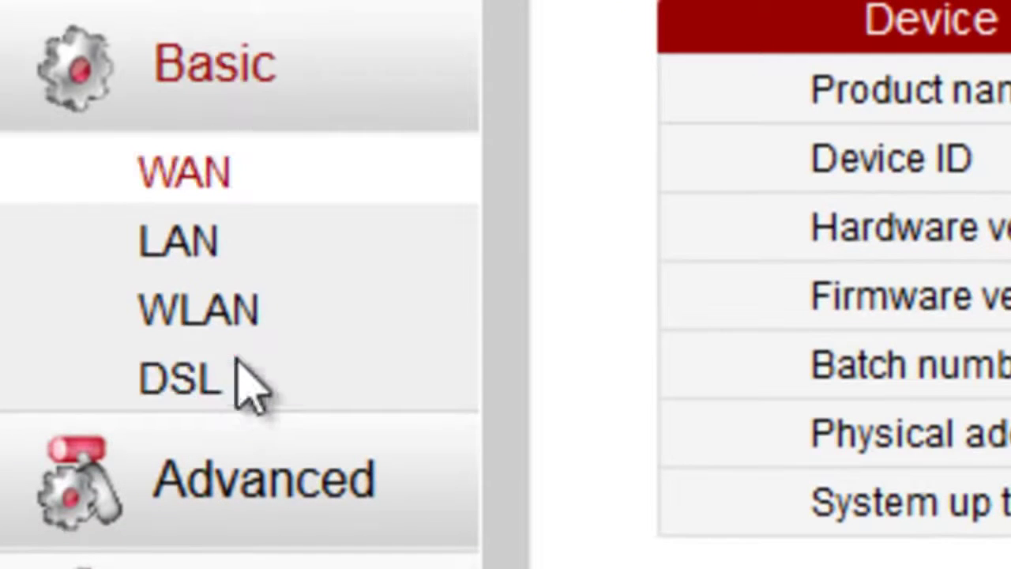
{"action": "left_click", "coordinate": [251, 316]}
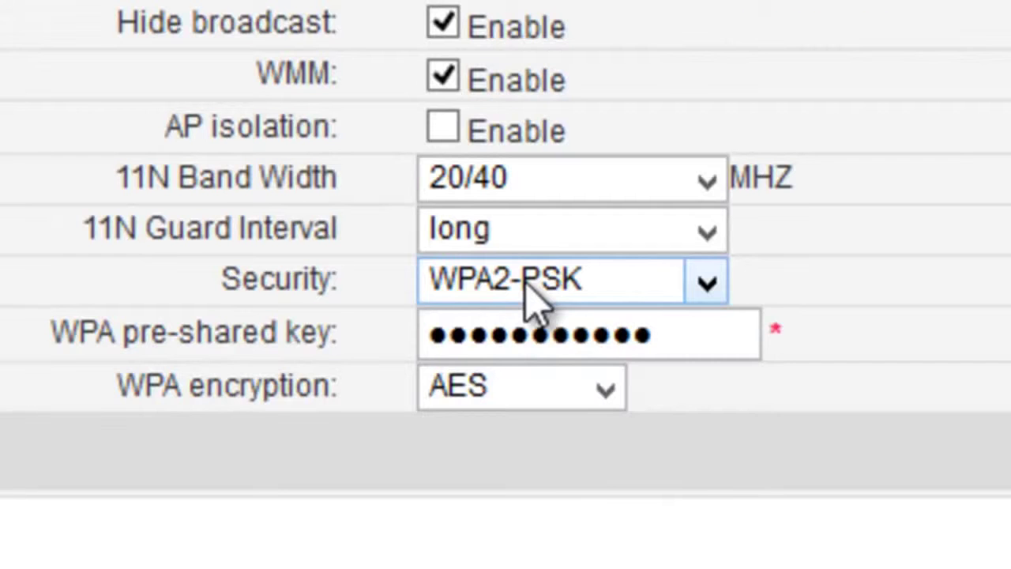
{"action": "left_click", "coordinate": [528, 289]}
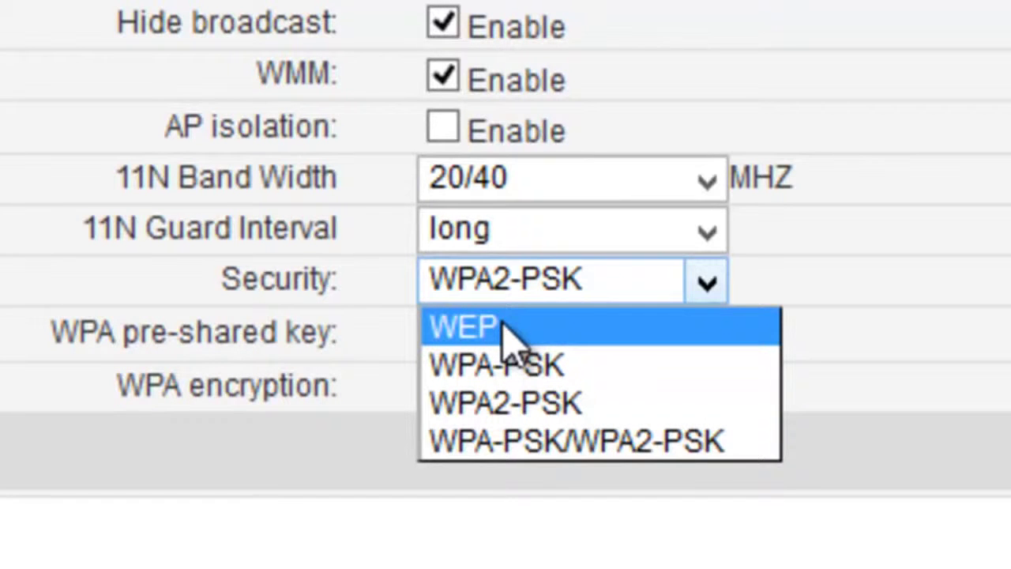
{"action": "left_click", "coordinate": [971, 239]}
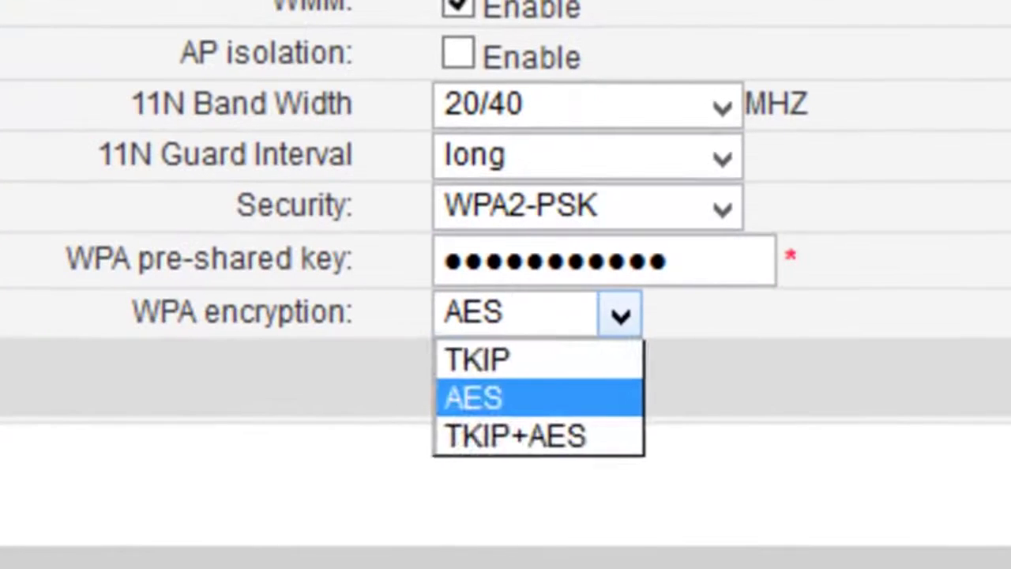
{"action": "left_click", "coordinate": [620, 315]}
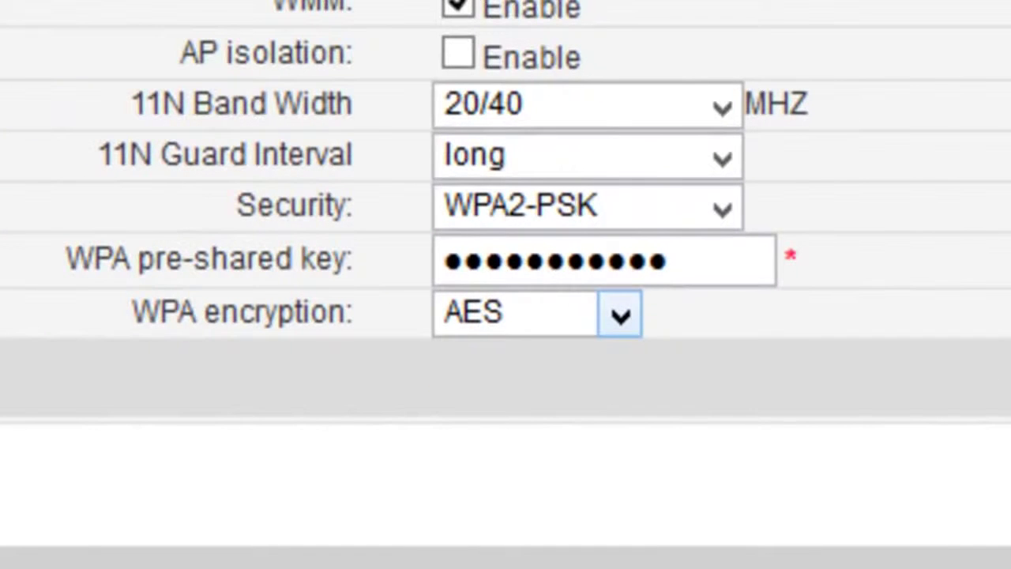